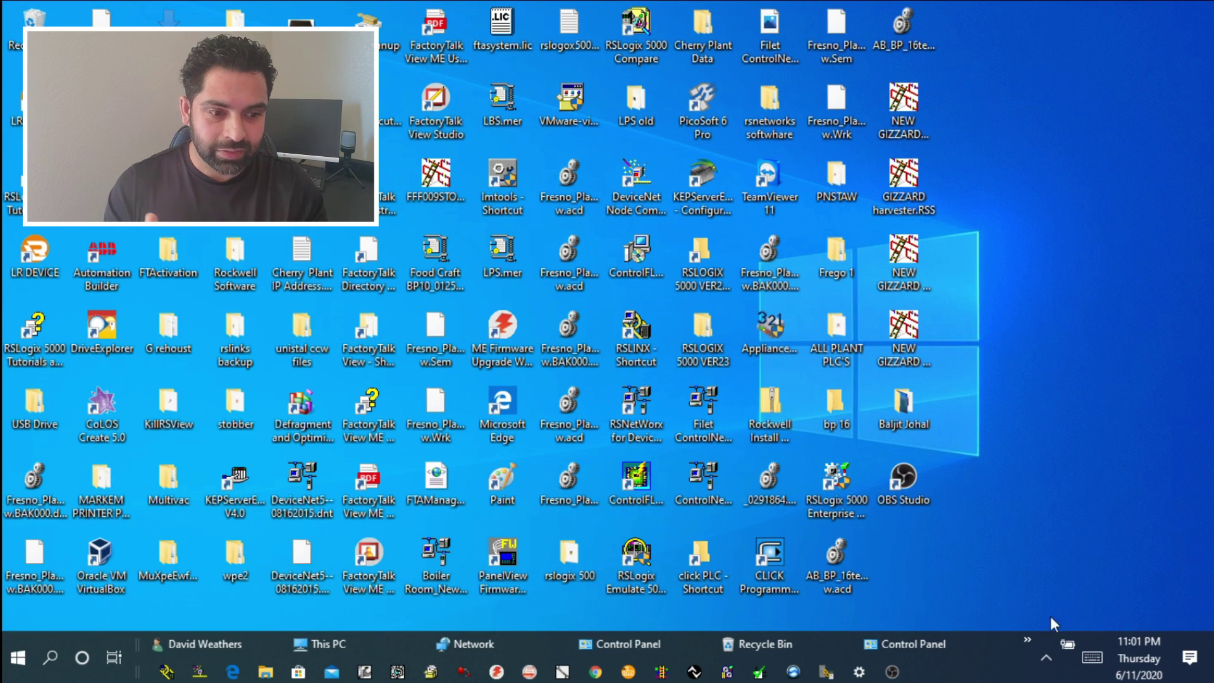
# Step: Open the Local Area Connection status from Network & Internet settings' adapter options
pyautogui.click(1049, 655)
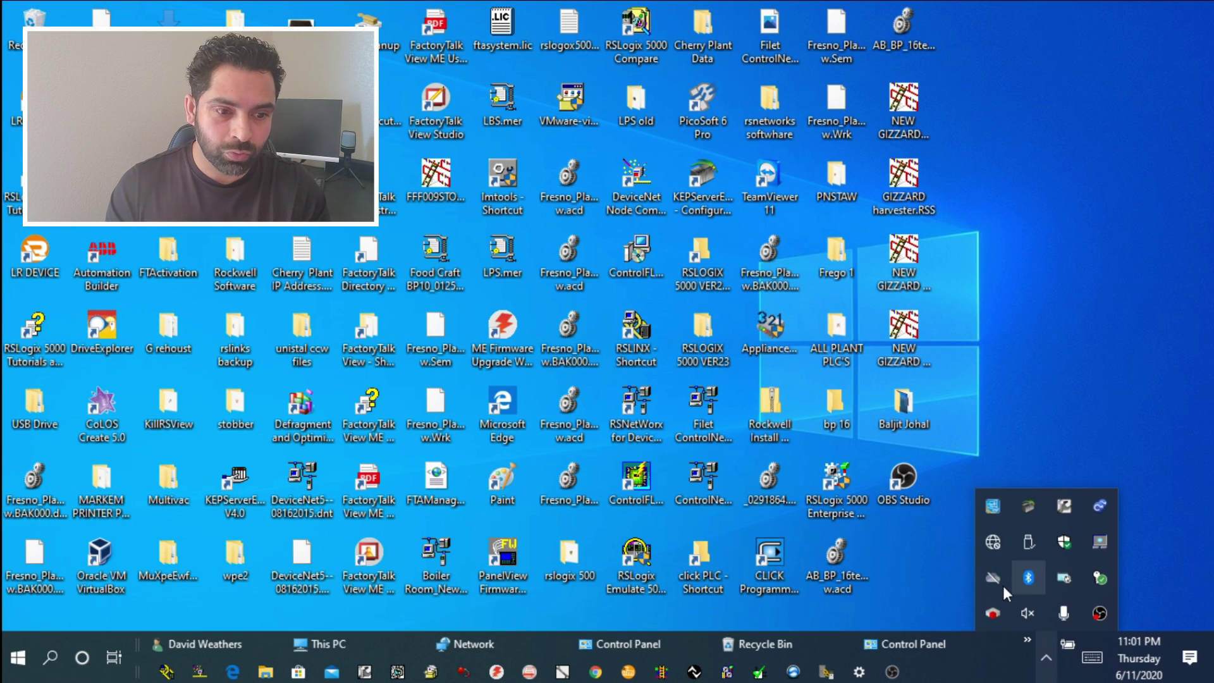
pyautogui.click(992, 541)
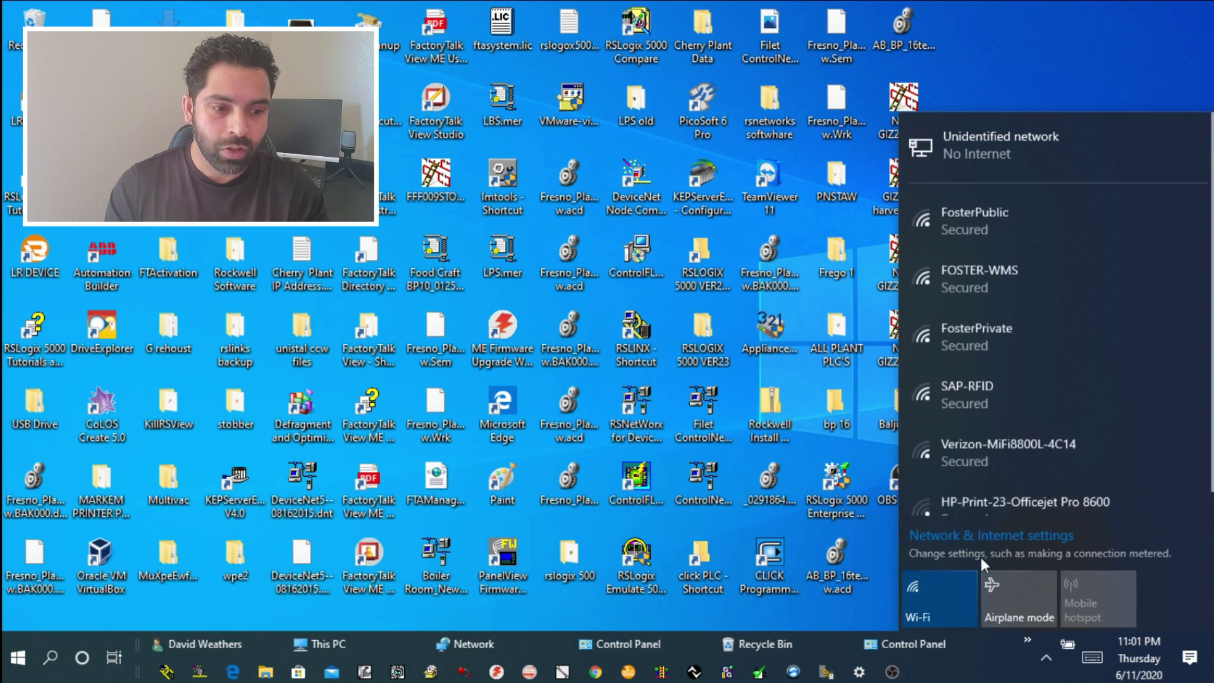
pyautogui.click(941, 535)
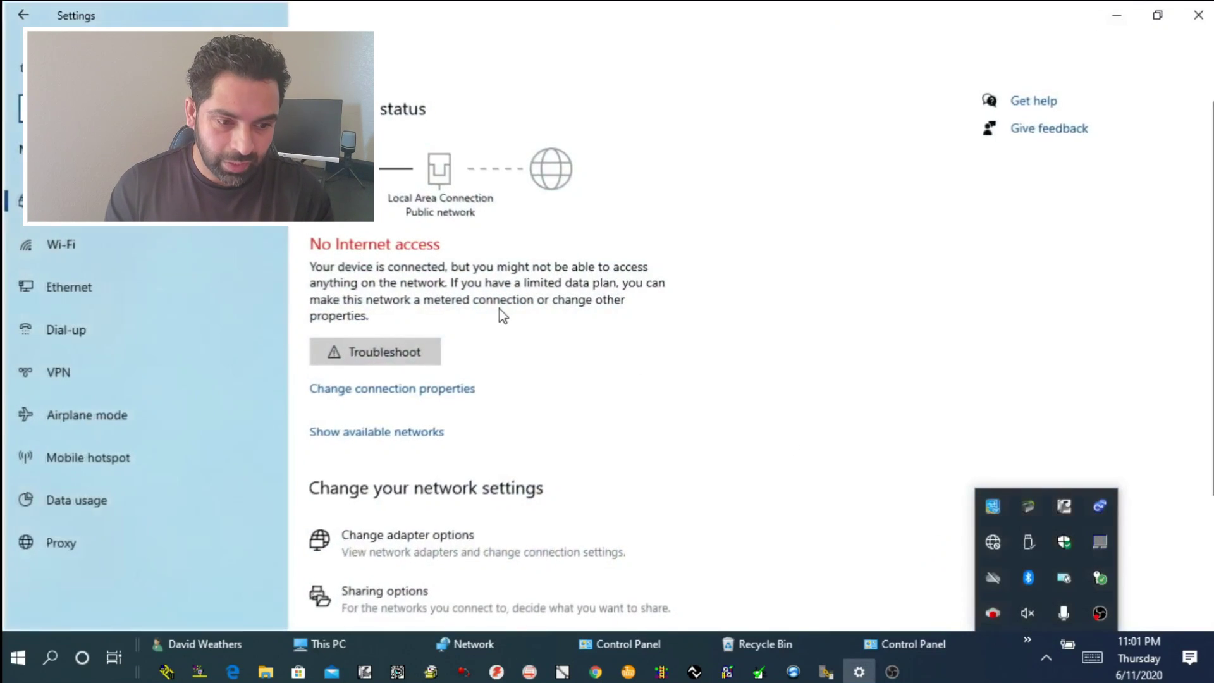
pyautogui.click(373, 541)
pyautogui.doubleClick(293, 230)
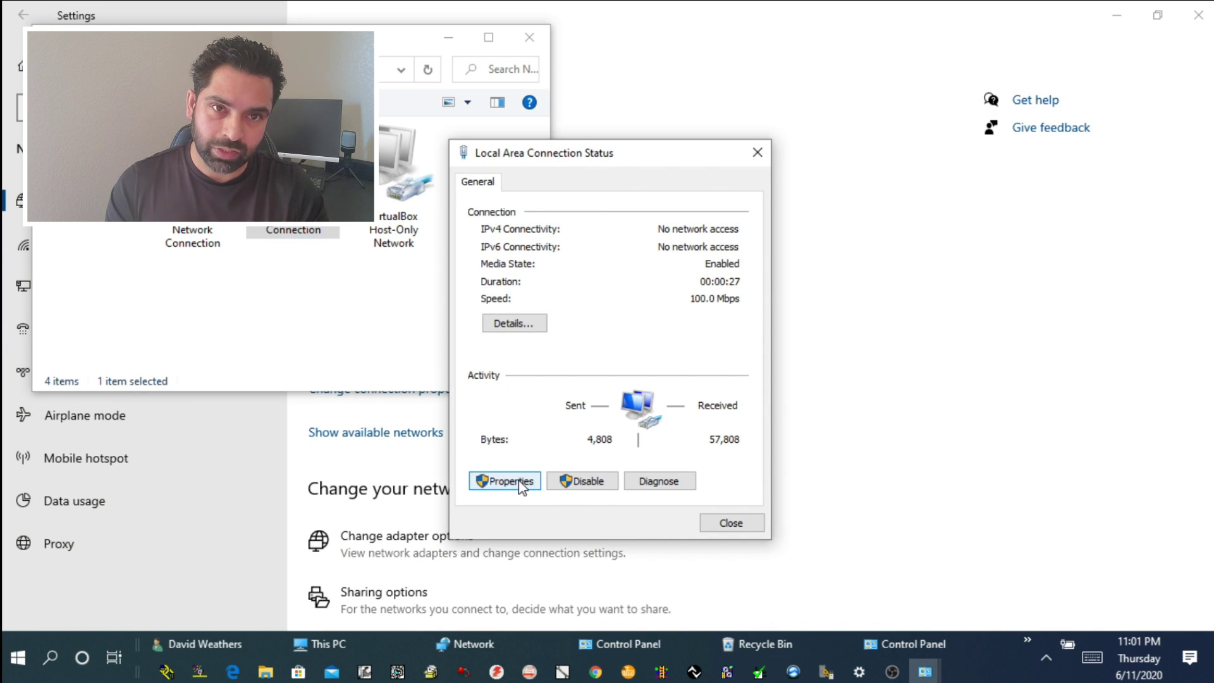
# Step: Set its IPv4 to static 123.123.123.245 with subnet mask 255.255.255.0 and close the dialogs
pyautogui.click(511, 481)
pyautogui.doubleClick(592, 373)
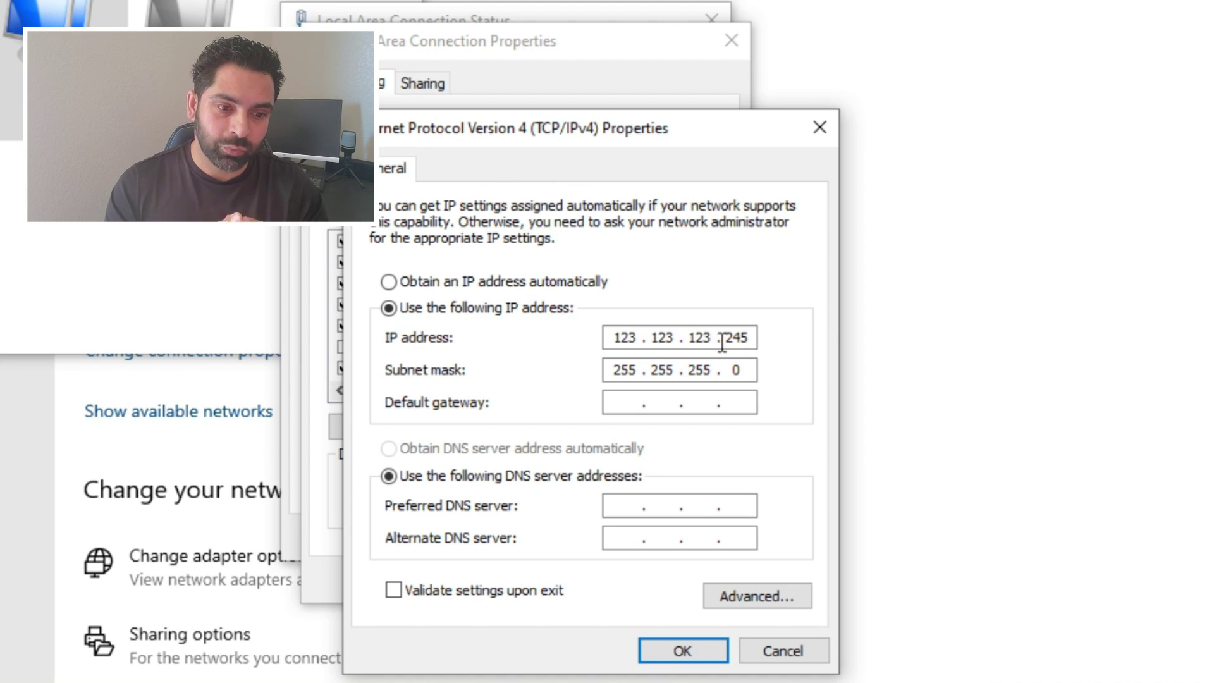
pyautogui.click(701, 643)
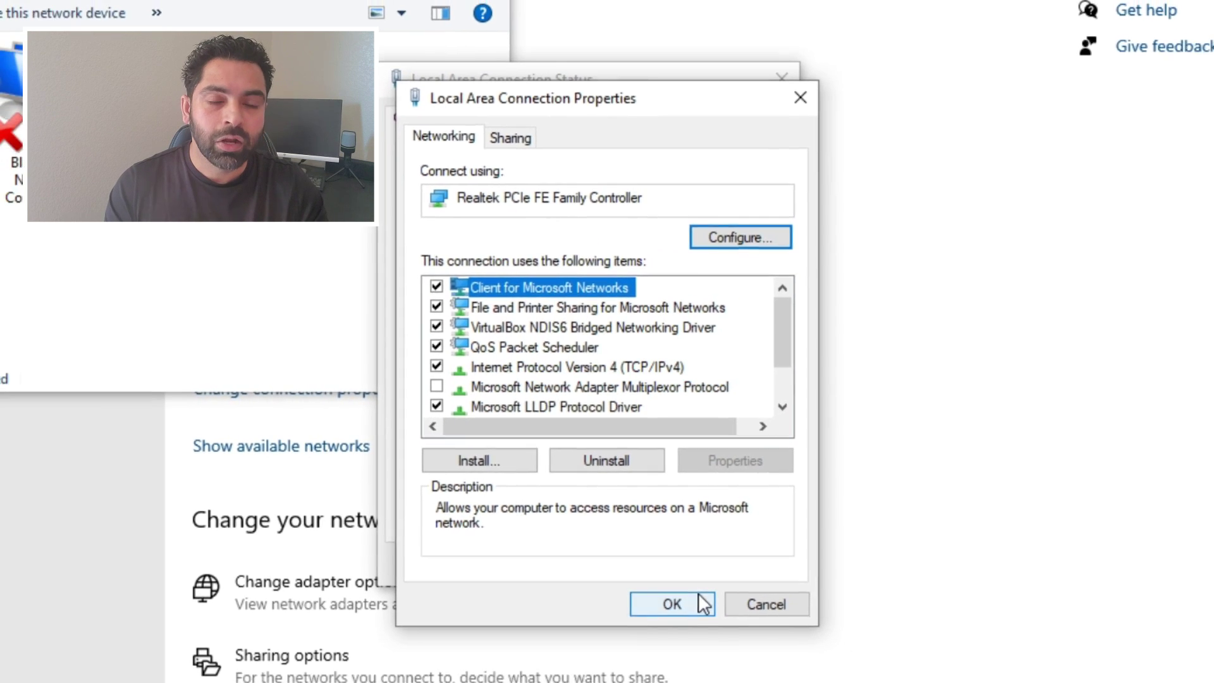
pyautogui.click(701, 603)
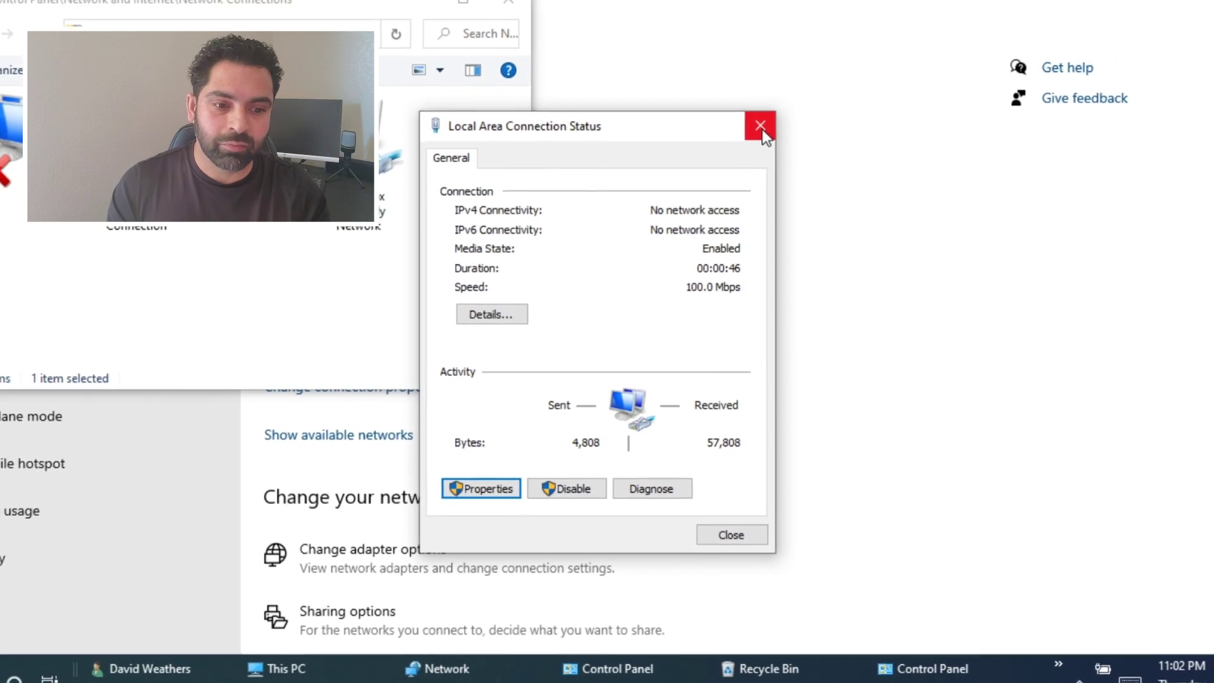
pyautogui.click(760, 125)
# Step: Choose the Realtek PCIe FE Family Controller as the listening interface and start the tool
pyautogui.click(508, 2)
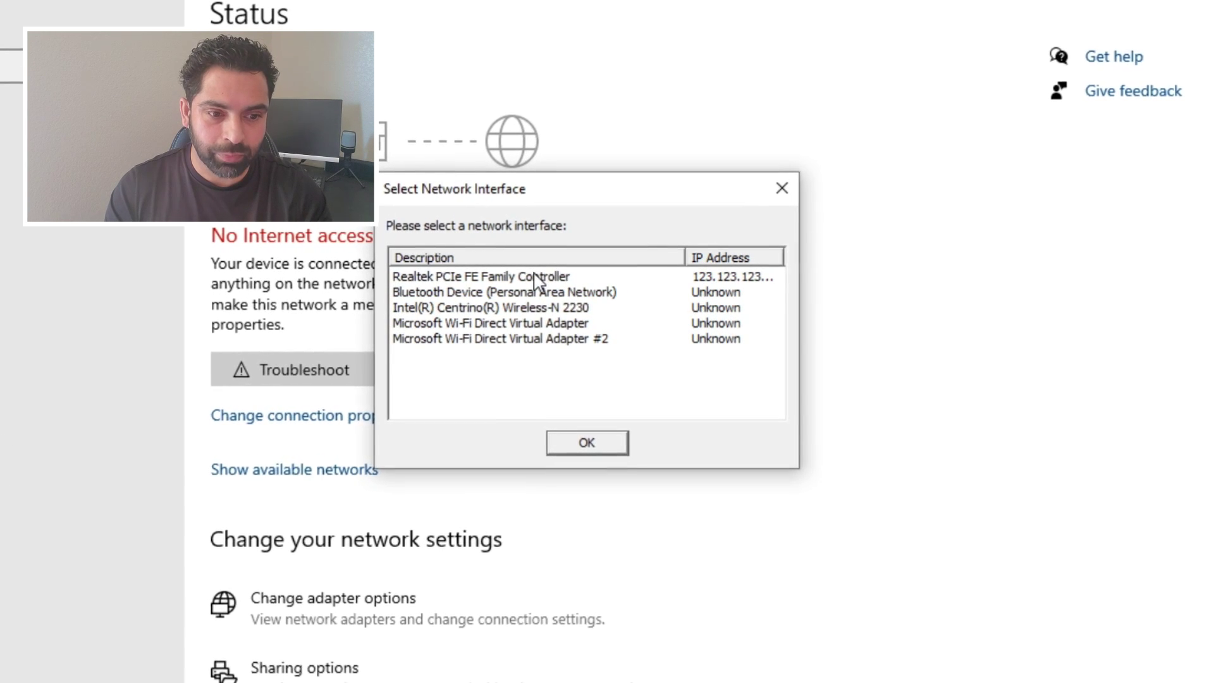
pyautogui.click(534, 274)
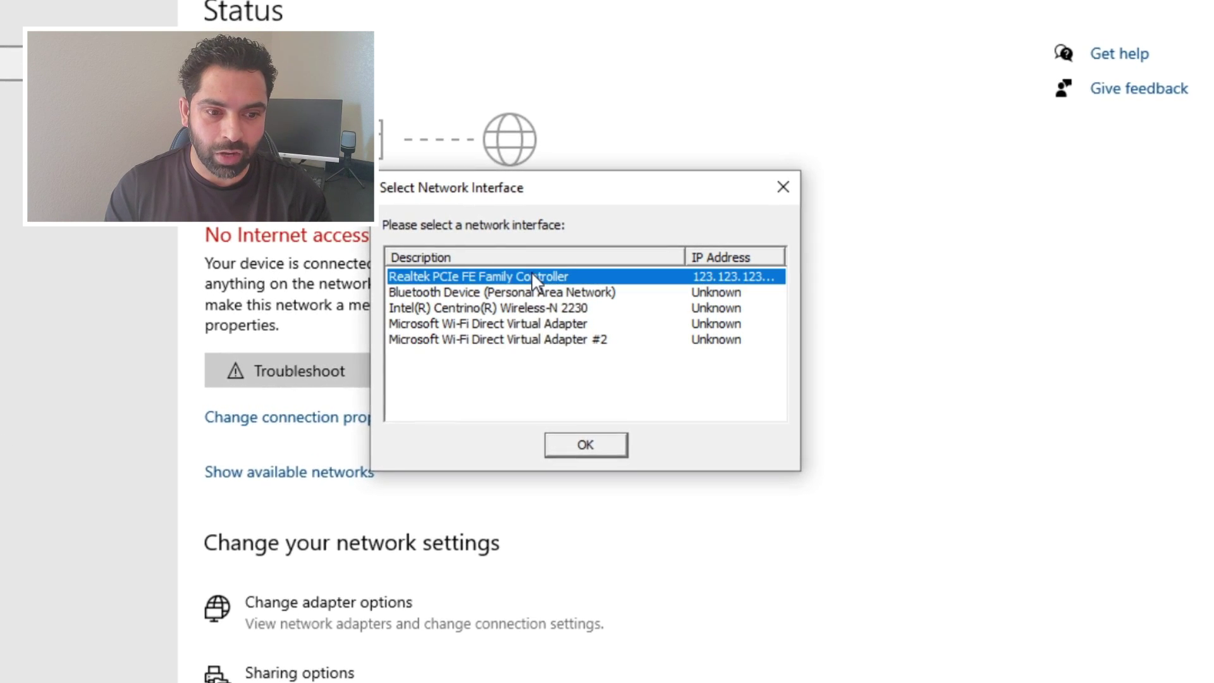
pyautogui.click(597, 454)
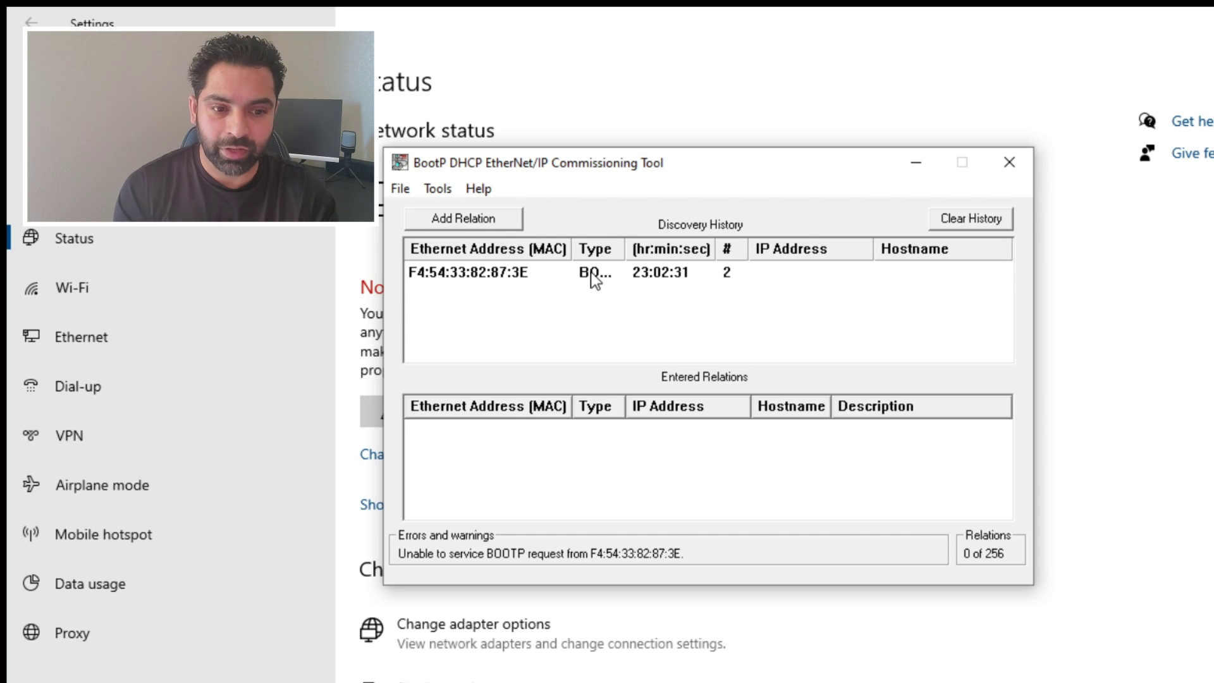
# Step: Try a new entry for the discovered drive, then cancel it after the invalid-address warning
pyautogui.rightClick(591, 273)
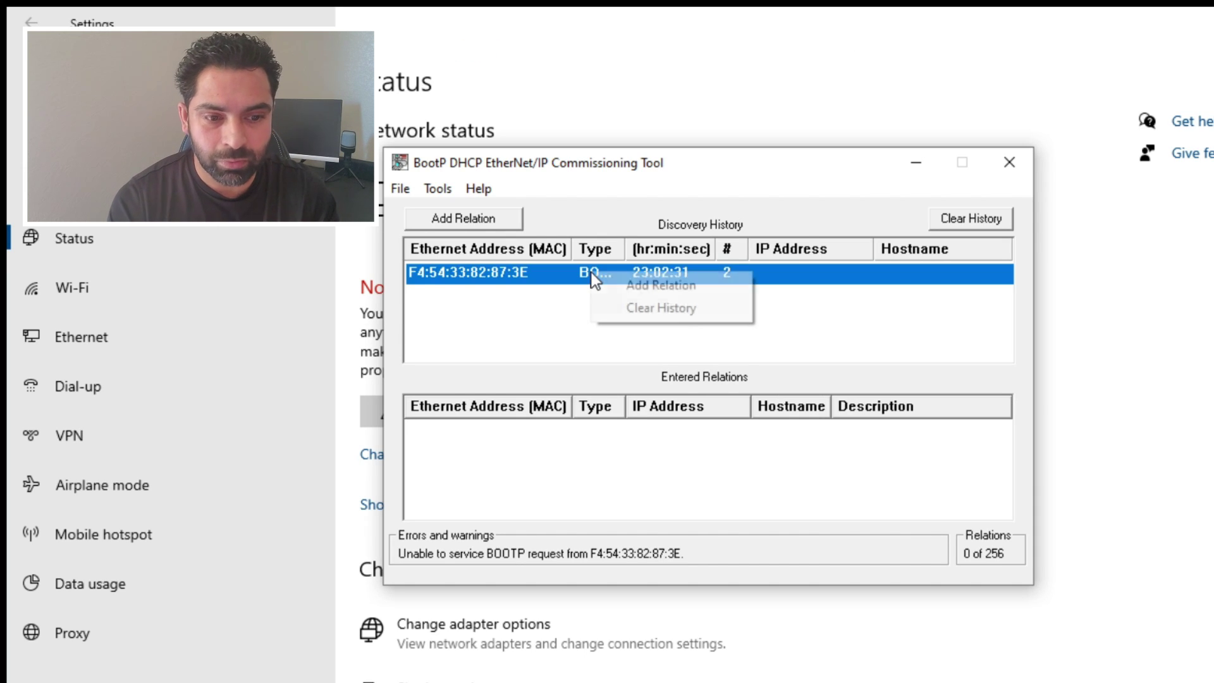
pyautogui.click(631, 289)
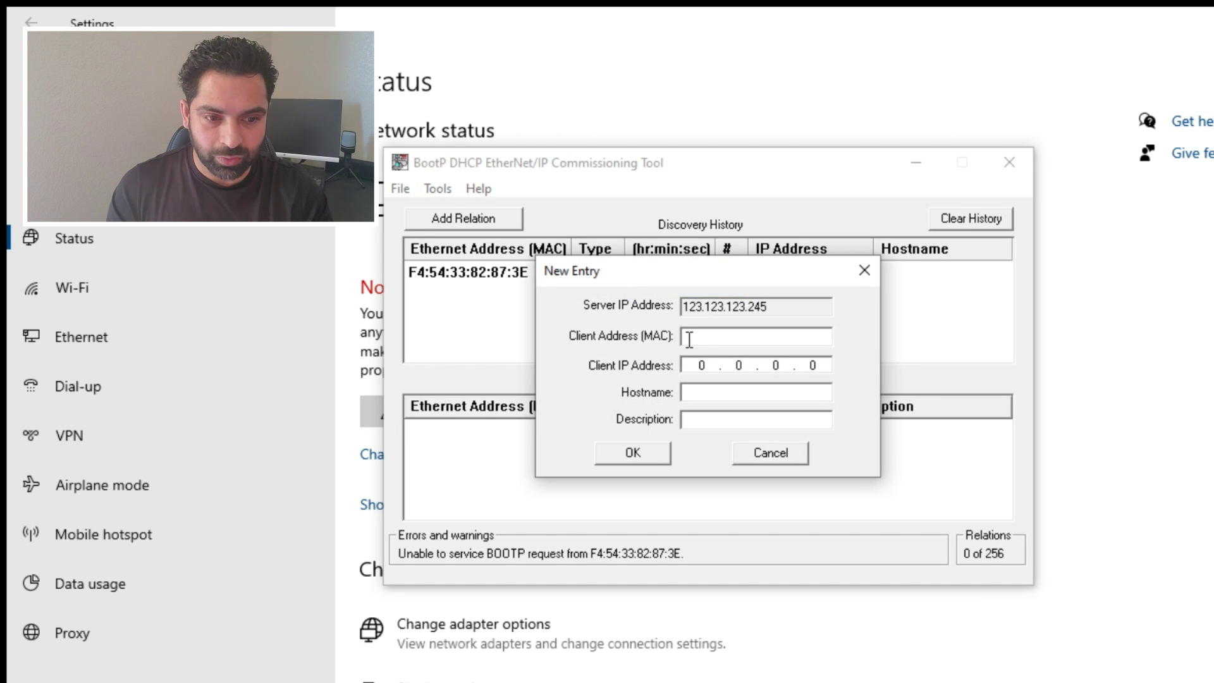
pyautogui.click(646, 448)
pyautogui.click(795, 420)
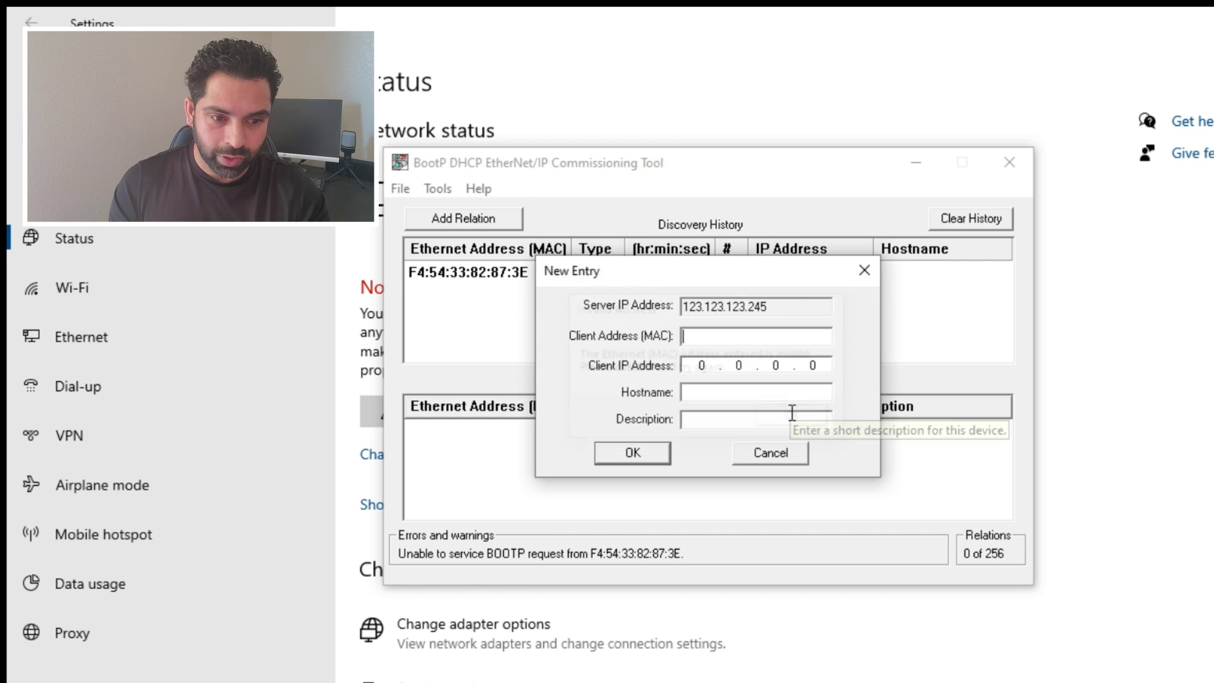
pyautogui.click(782, 460)
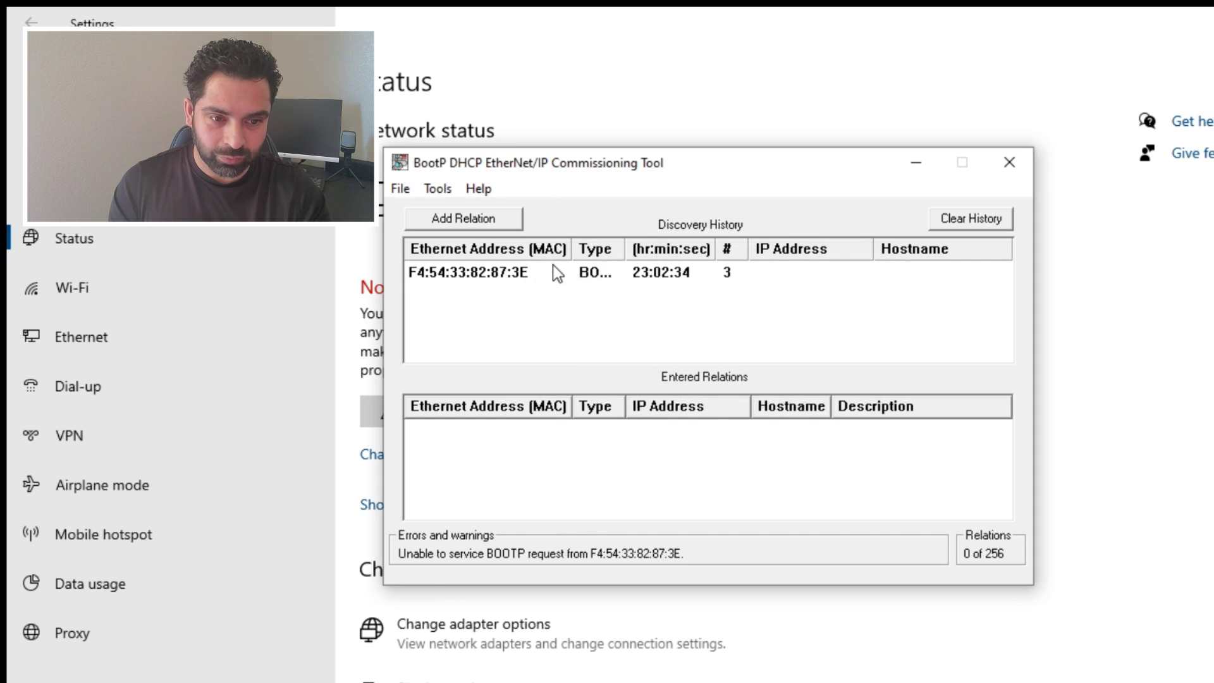
# Step: Add a new entry for MAC F4:54:33:82:87:3E with client IP 123.123.123.194
pyautogui.click(553, 273)
pyautogui.click(550, 272)
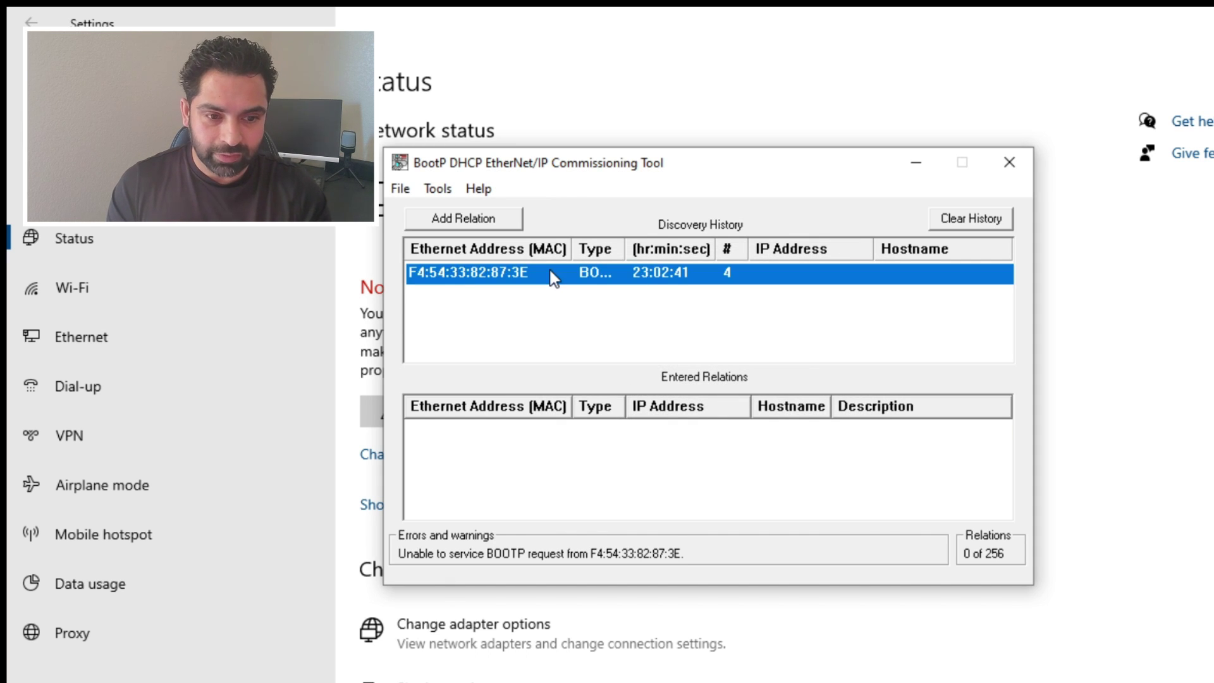
pyautogui.rightClick(550, 272)
pyautogui.click(579, 286)
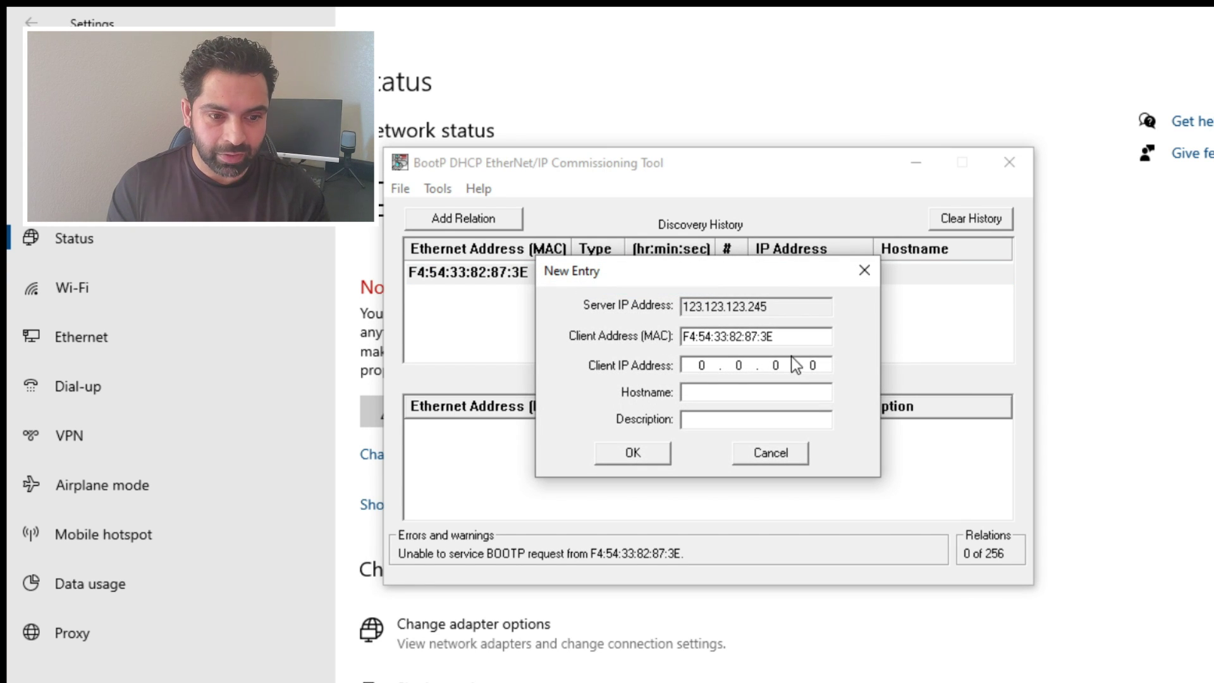
pyautogui.click(715, 363)
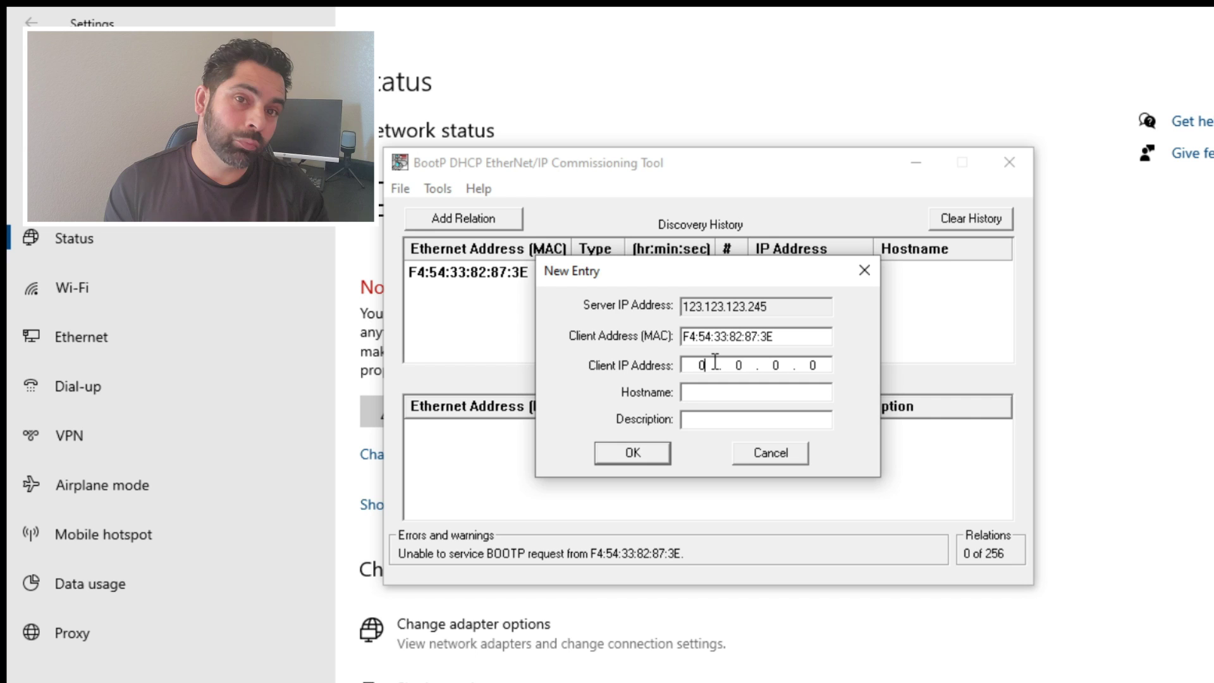
pyautogui.press('BackSpace')
pyautogui.write('1')
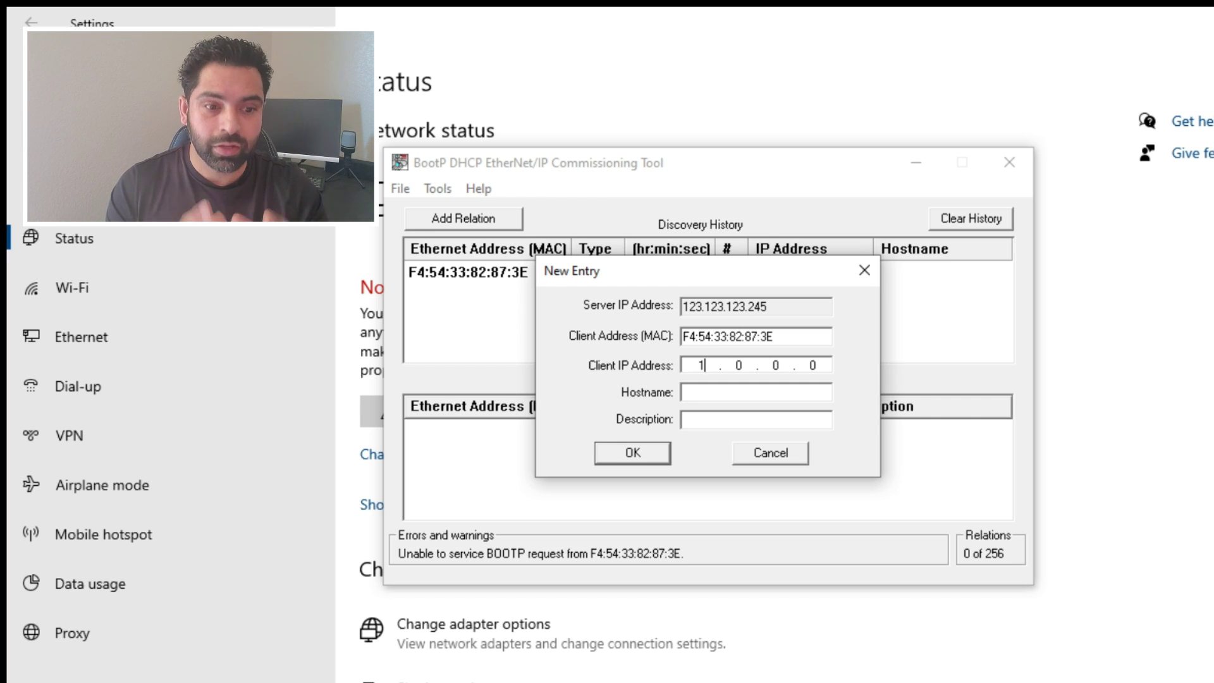
pyautogui.write('23 . 12')
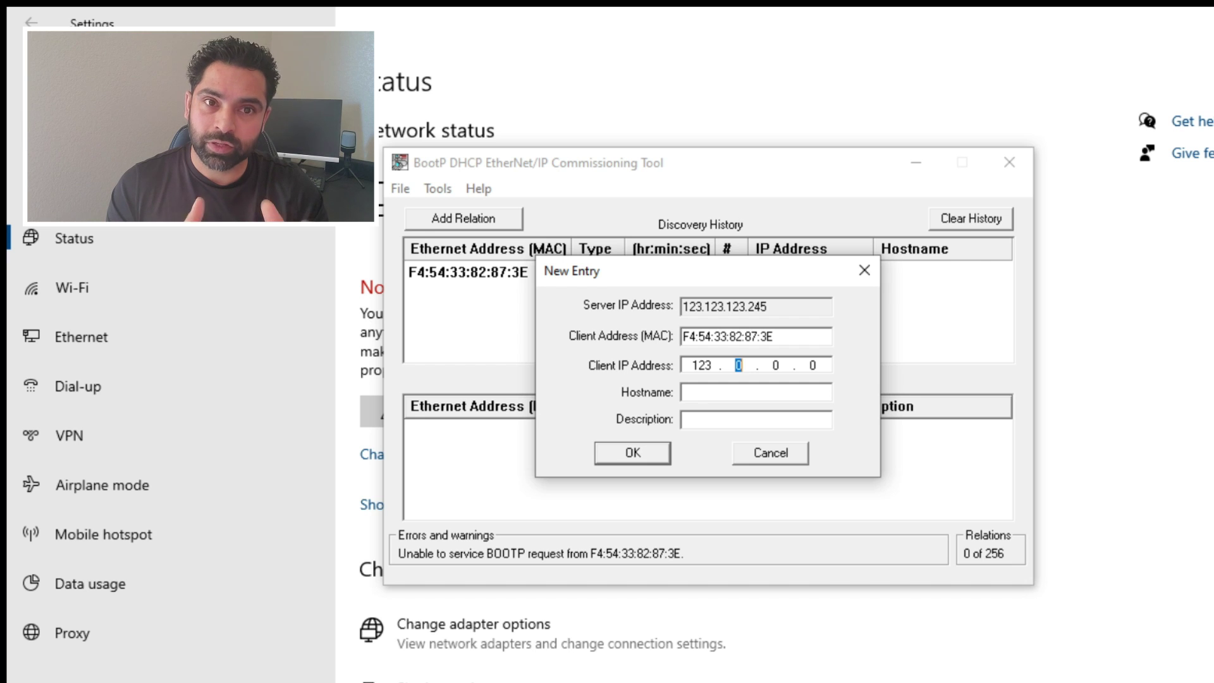
pyautogui.write('3 . 123 . ')
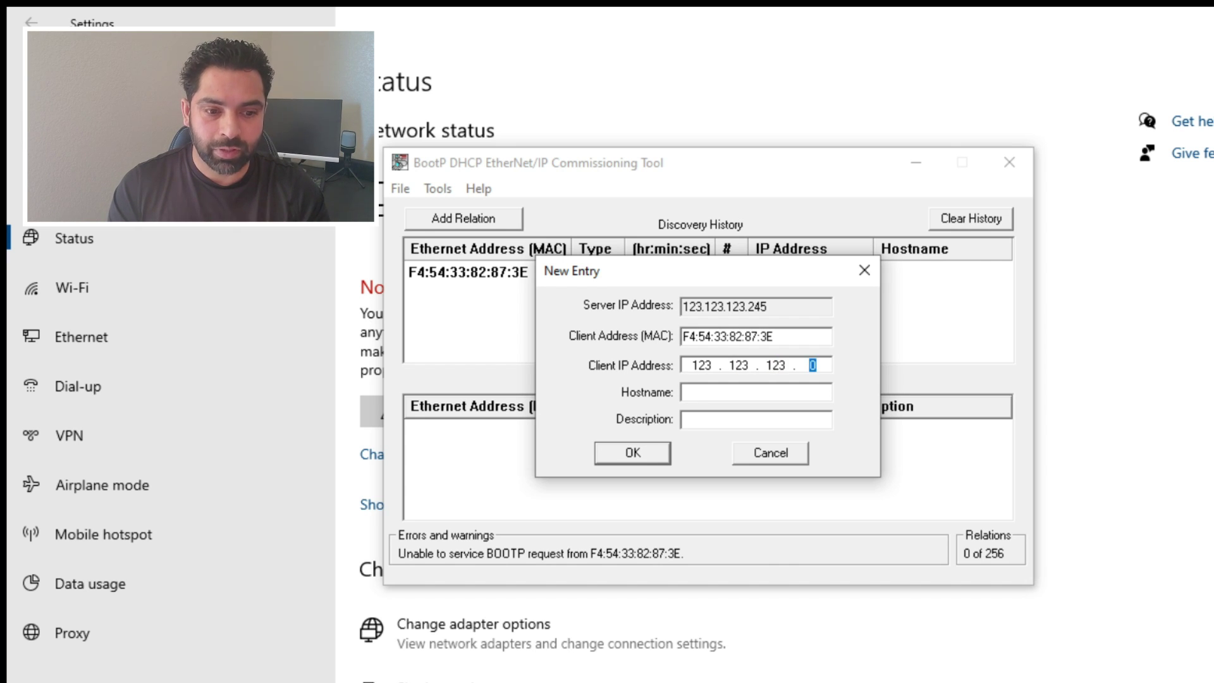
pyautogui.write('194')
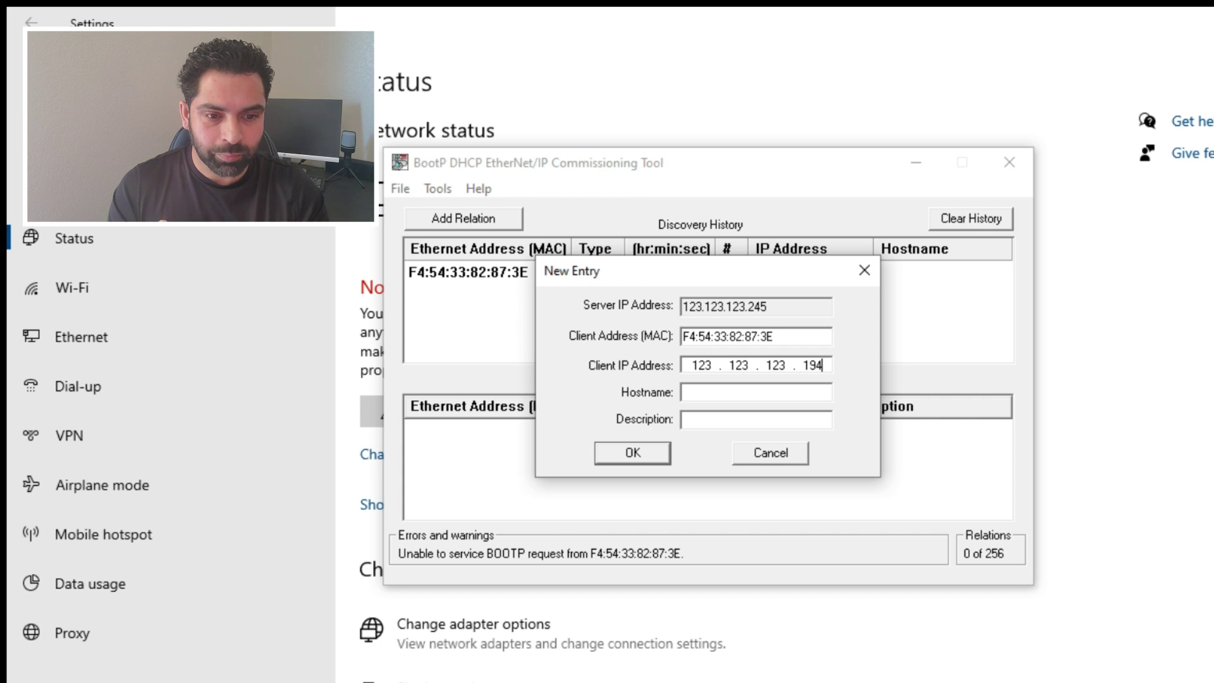
# Step: Save the 123.123.123.194 relation and send Disable BOOTP/DHCP to the drive
pyautogui.click(634, 456)
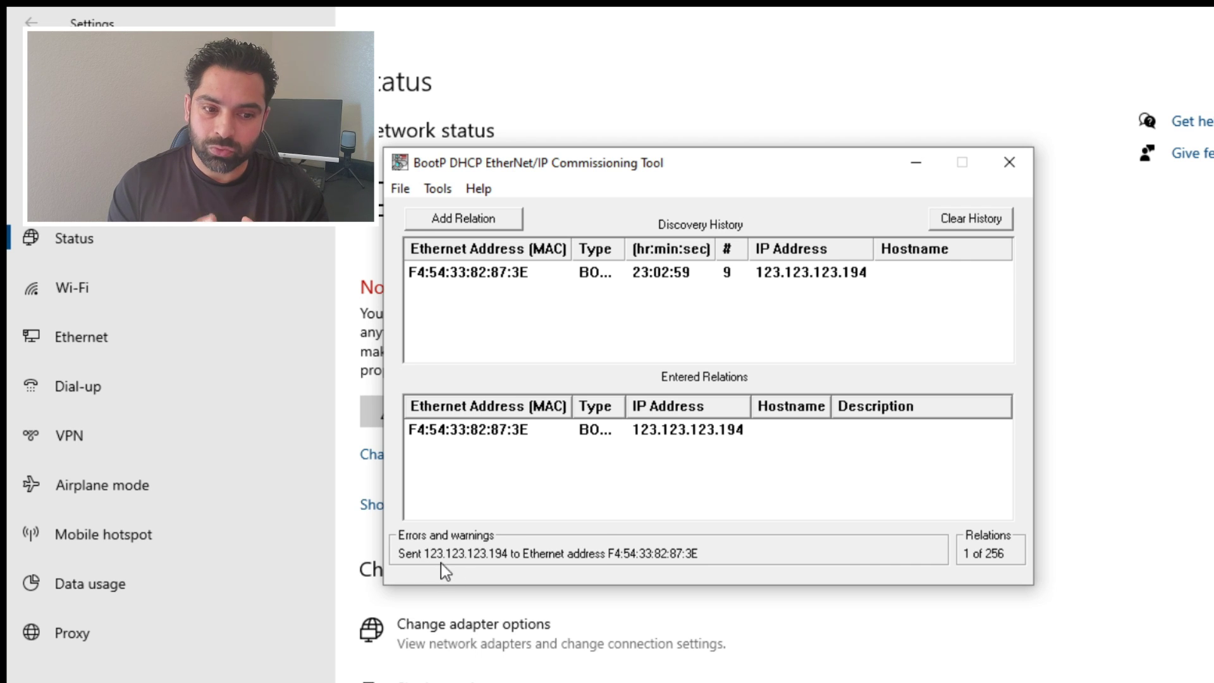
pyautogui.click(684, 430)
pyautogui.rightClick(684, 429)
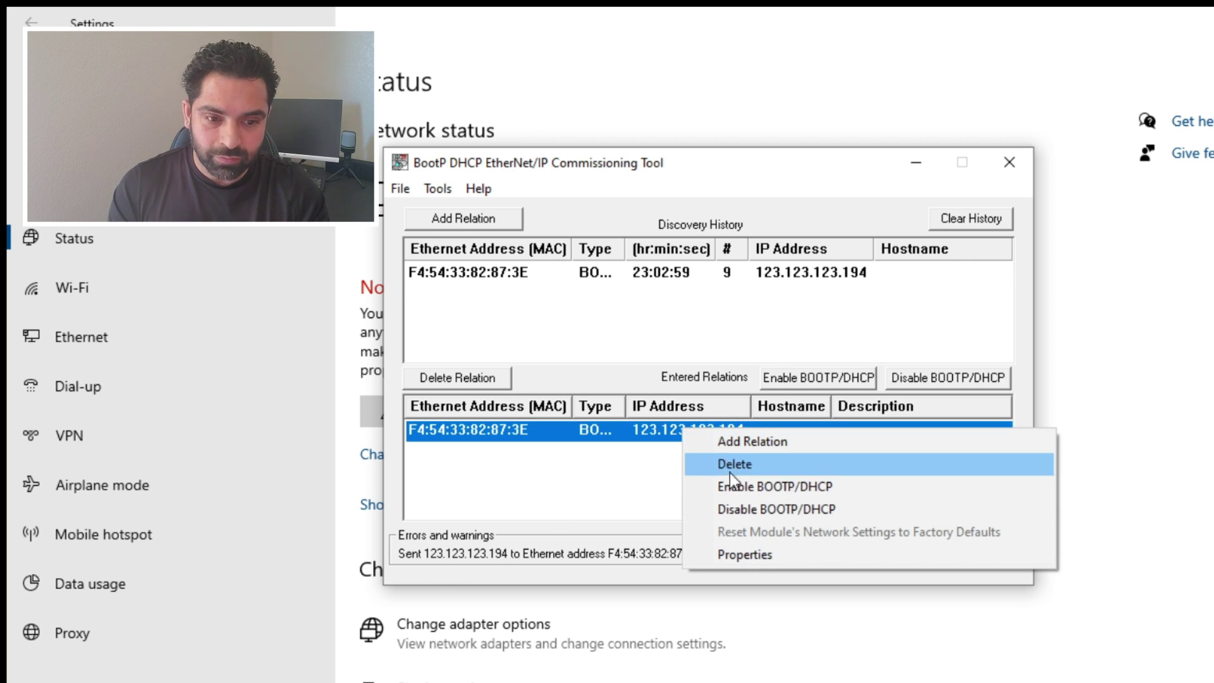
pyautogui.click(735, 511)
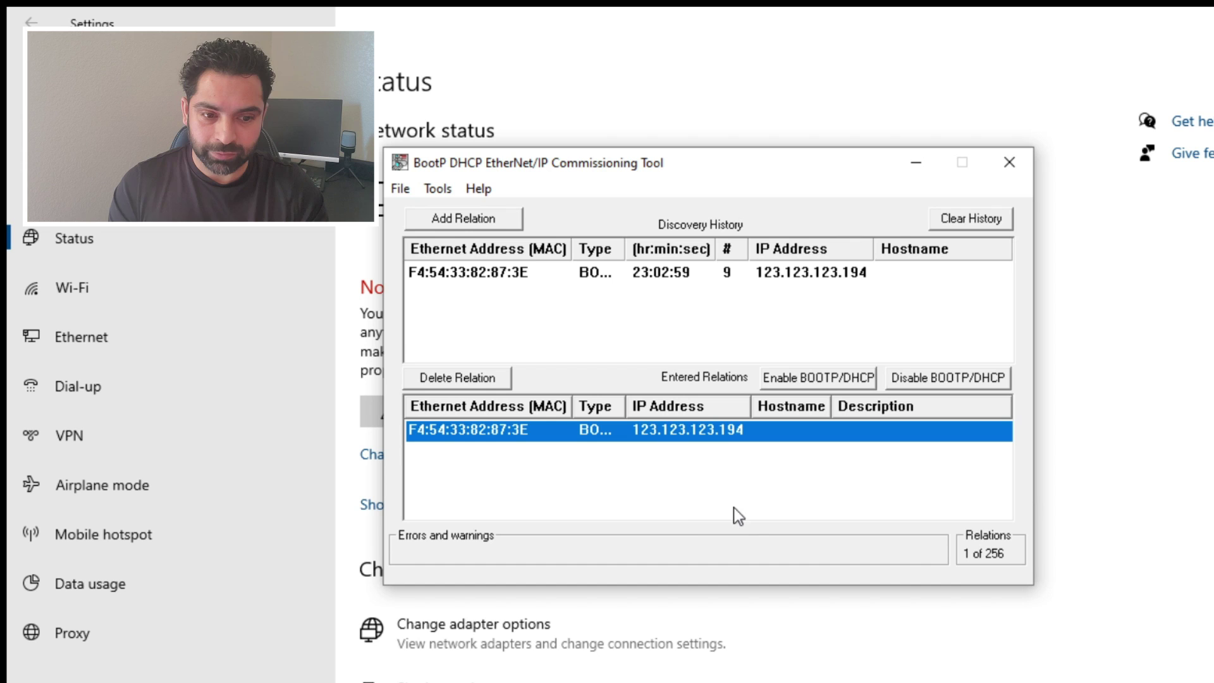
pyautogui.click(673, 504)
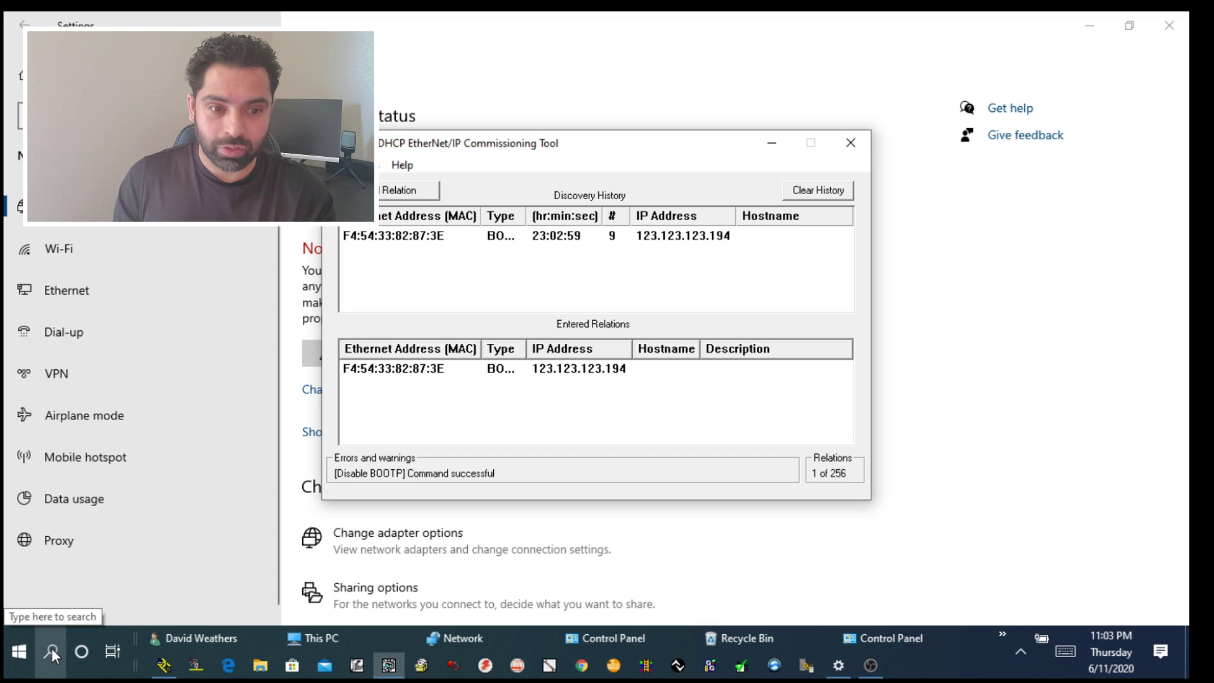
# Step: Search Windows for 'rs' and launch RSLinx Classic
pyautogui.click(51, 652)
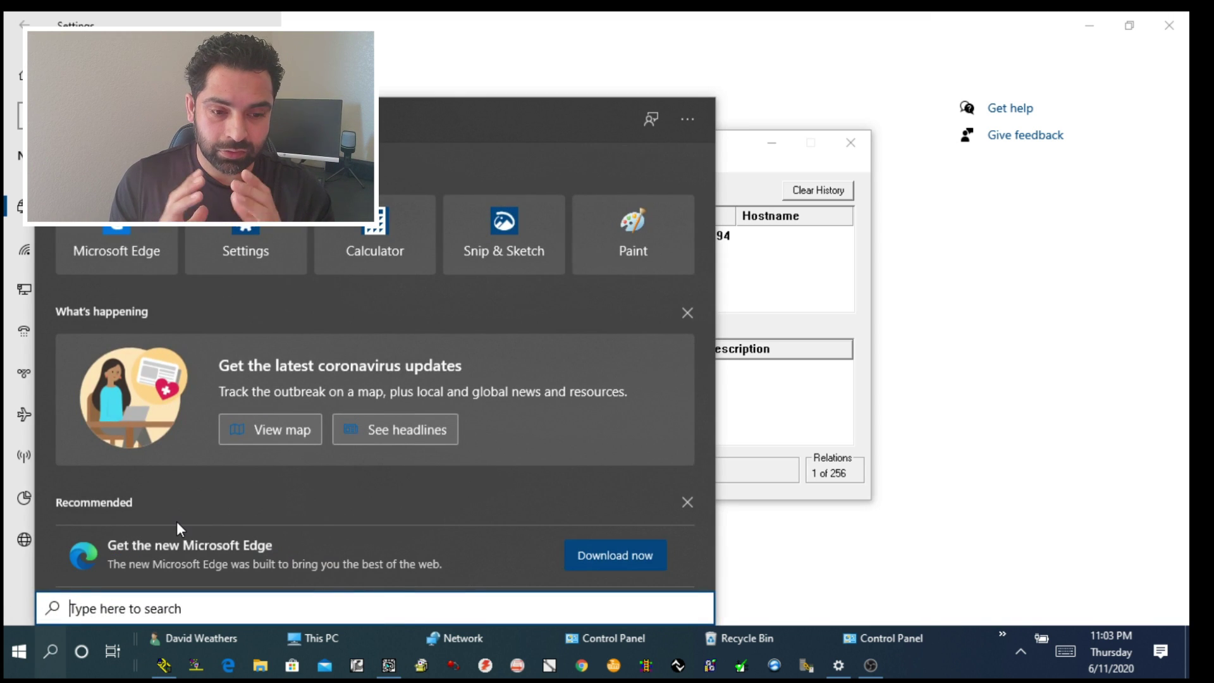
pyautogui.write('rs')
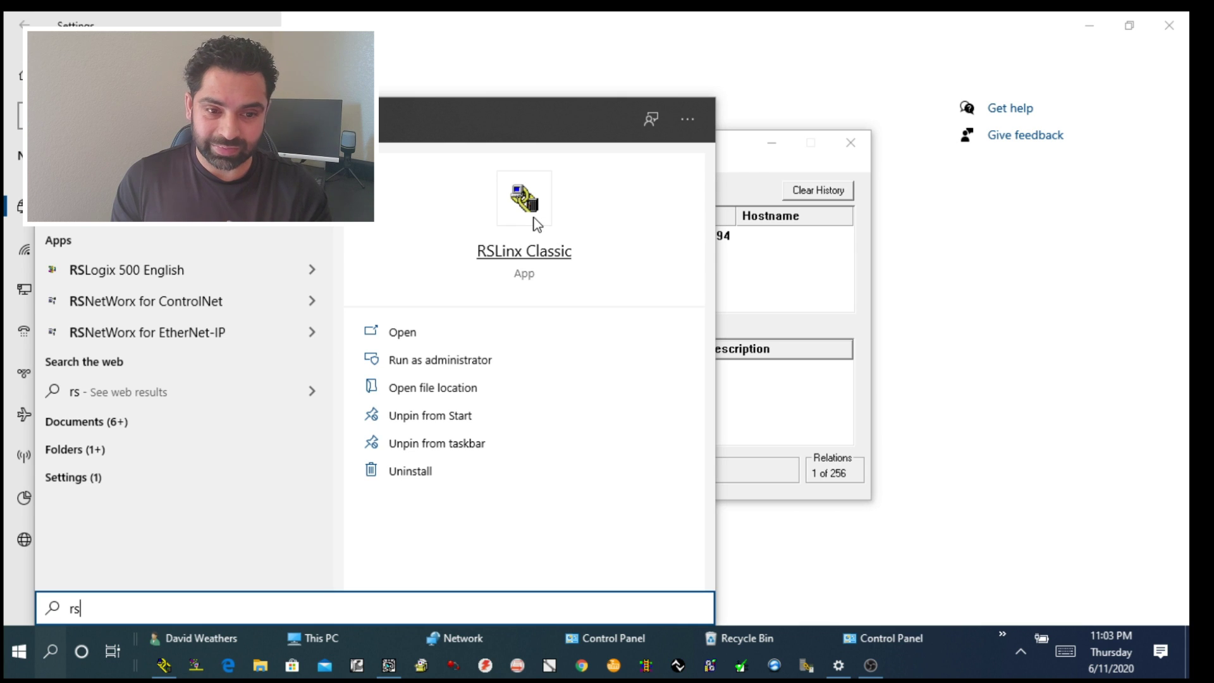
pyautogui.click(525, 201)
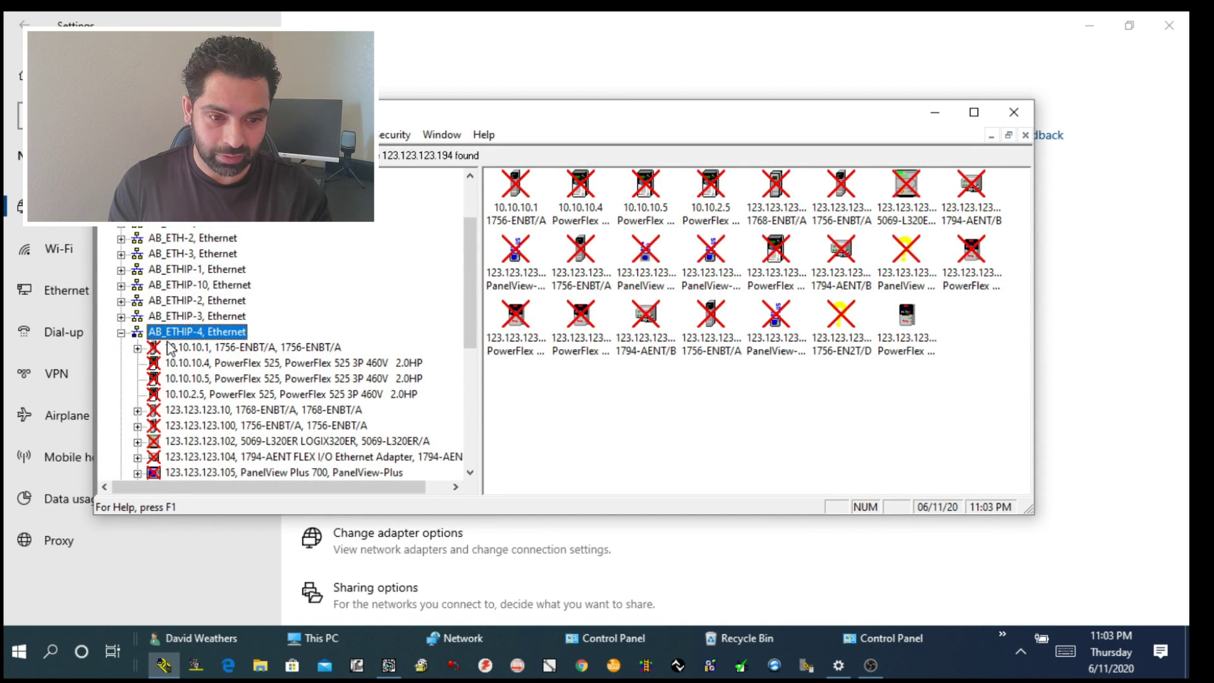
# Step: Expand AB_ETHIP-4 and select the PowerFlex 40 at 123.123.123.194 to verify it's online
pyautogui.click(121, 333)
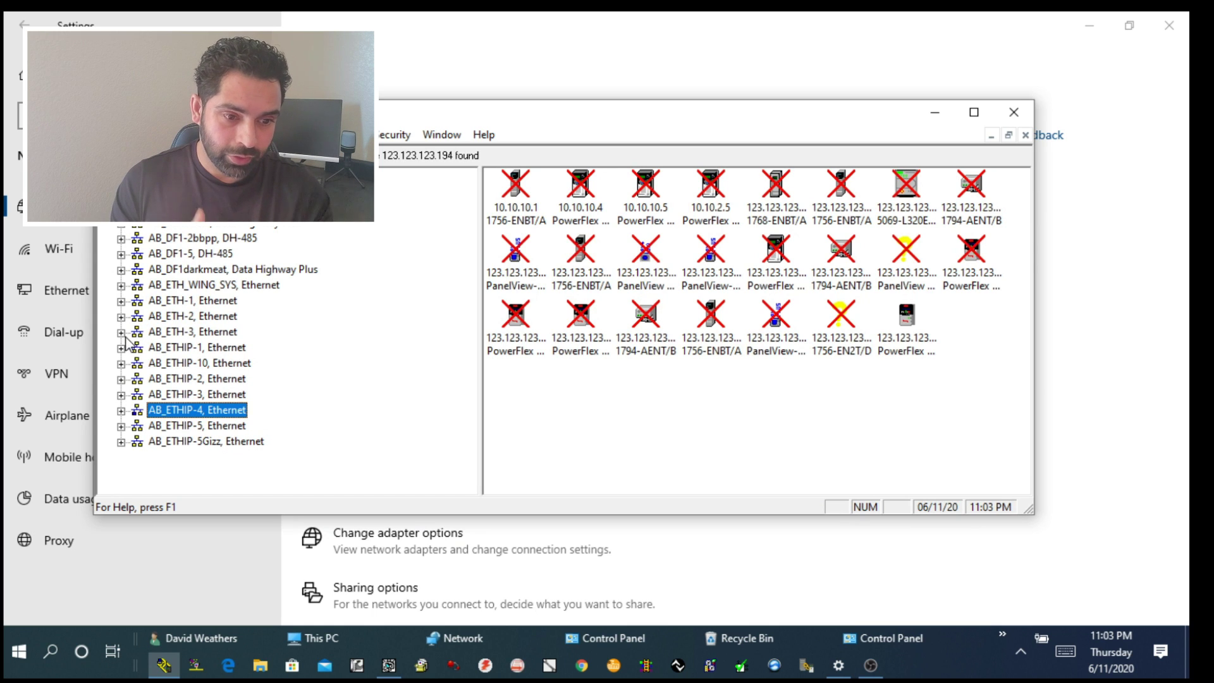
pyautogui.click(120, 410)
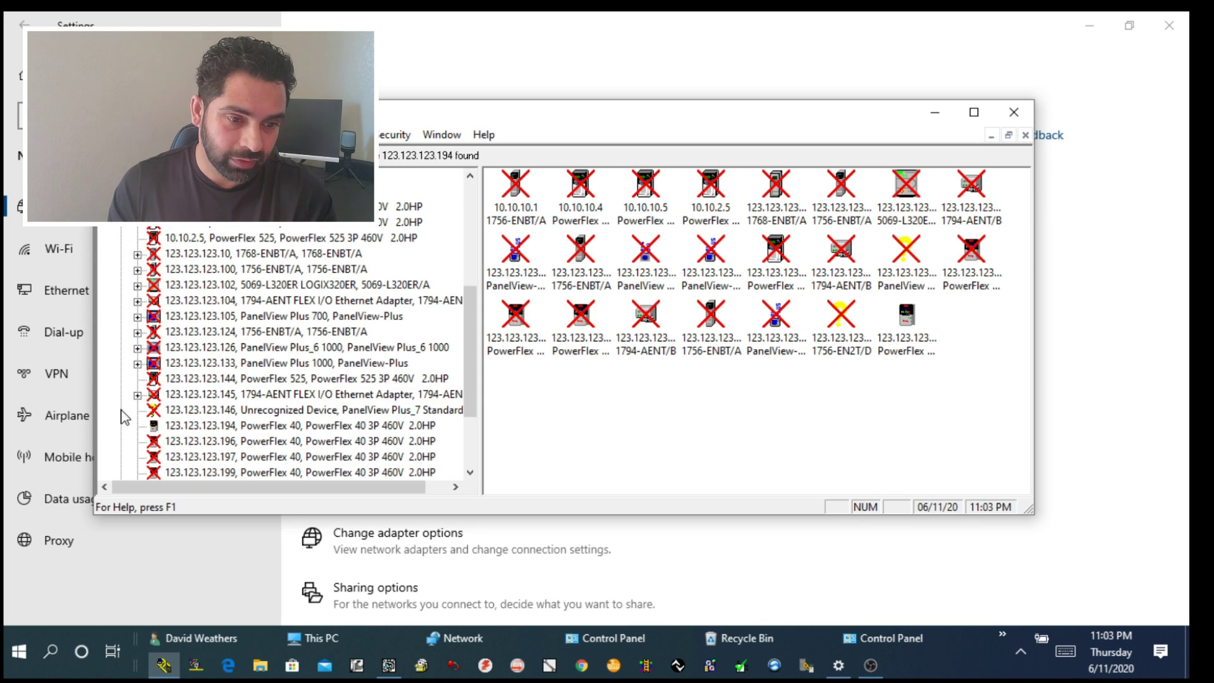
pyautogui.click(336, 430)
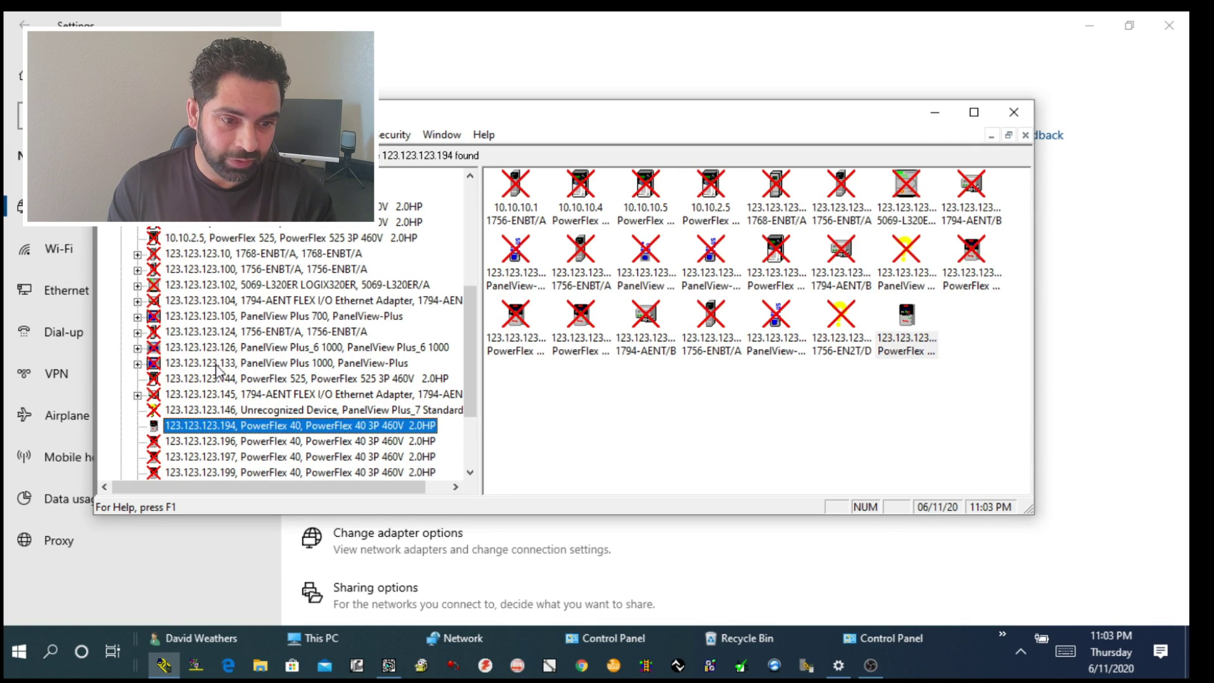
pyautogui.click(908, 339)
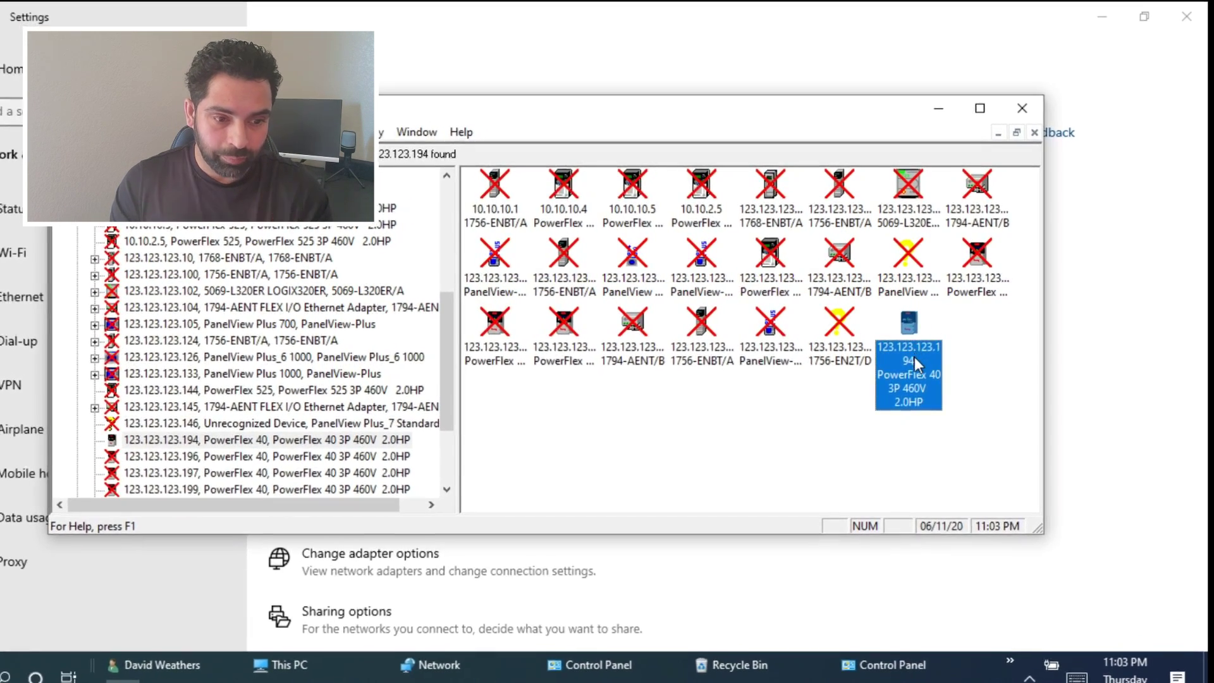